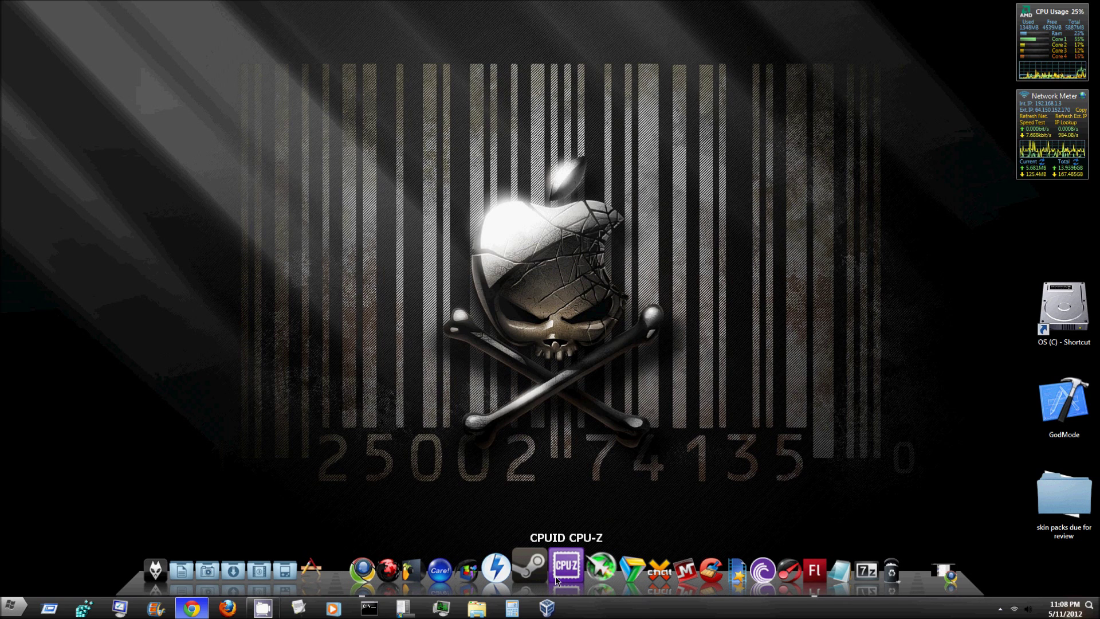
Launch CPU-Z, move its window slightly higher, and view the cache details (64 KB L1, 512 KB L2).
left_click(556, 576)
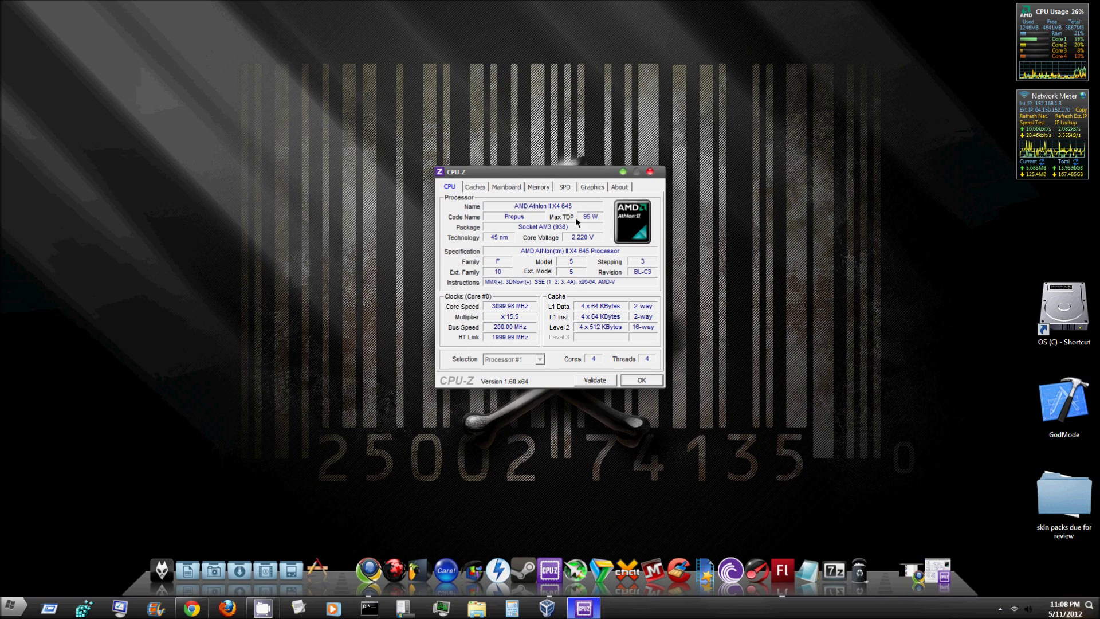
left_click_drag(597, 176, 602, 135)
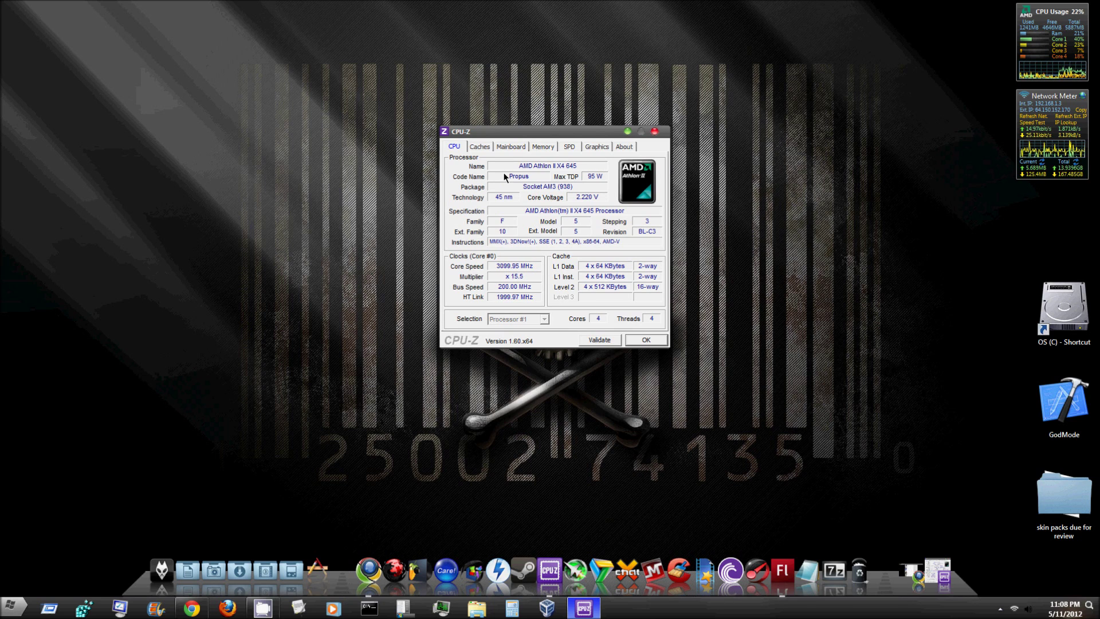
left_click(480, 148)
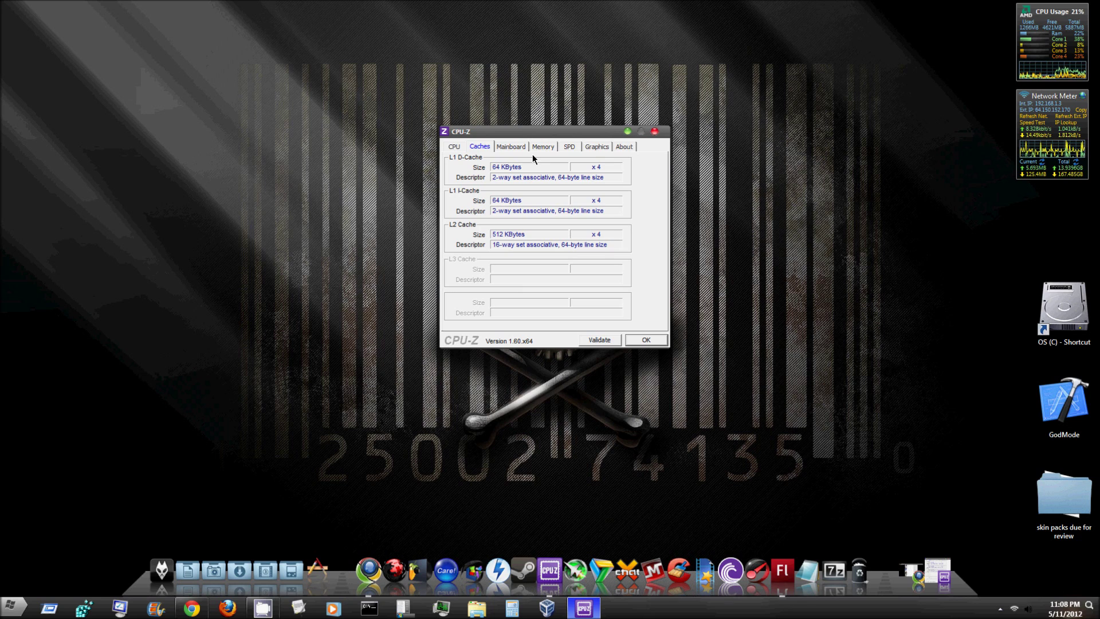
Show the Foxconn 2AB1 board with AMD 785G/SB700 chipset and AMI BIOS 6.07.
left_click(518, 148)
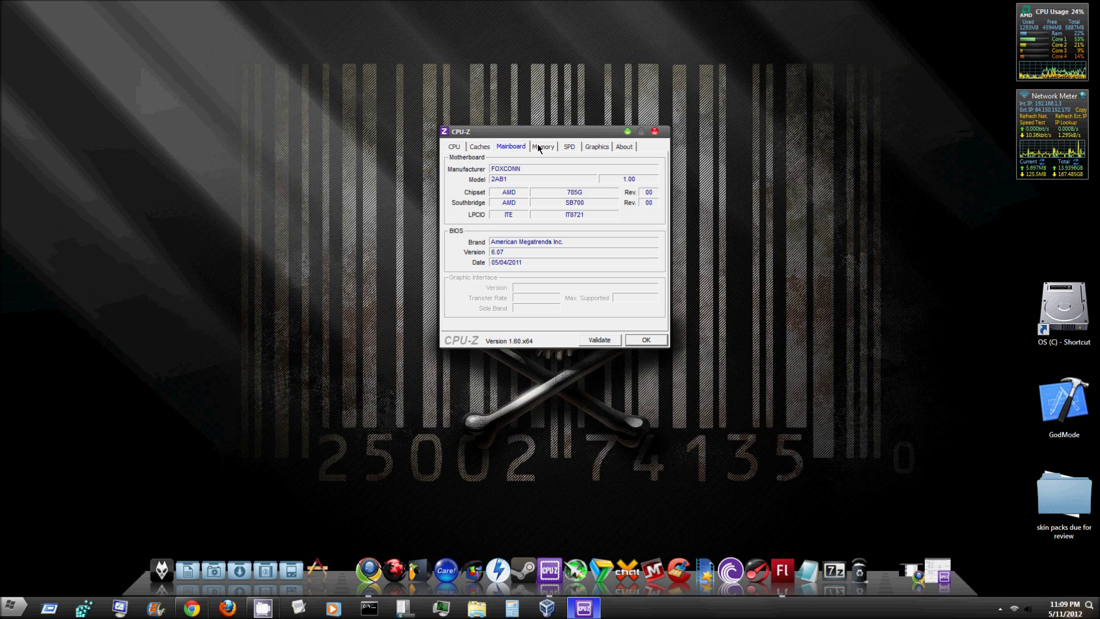
Review the 6144 MB DDR3 memory and ATI Radeon HD 4200 graphics, then return to processor details.
left_click(543, 150)
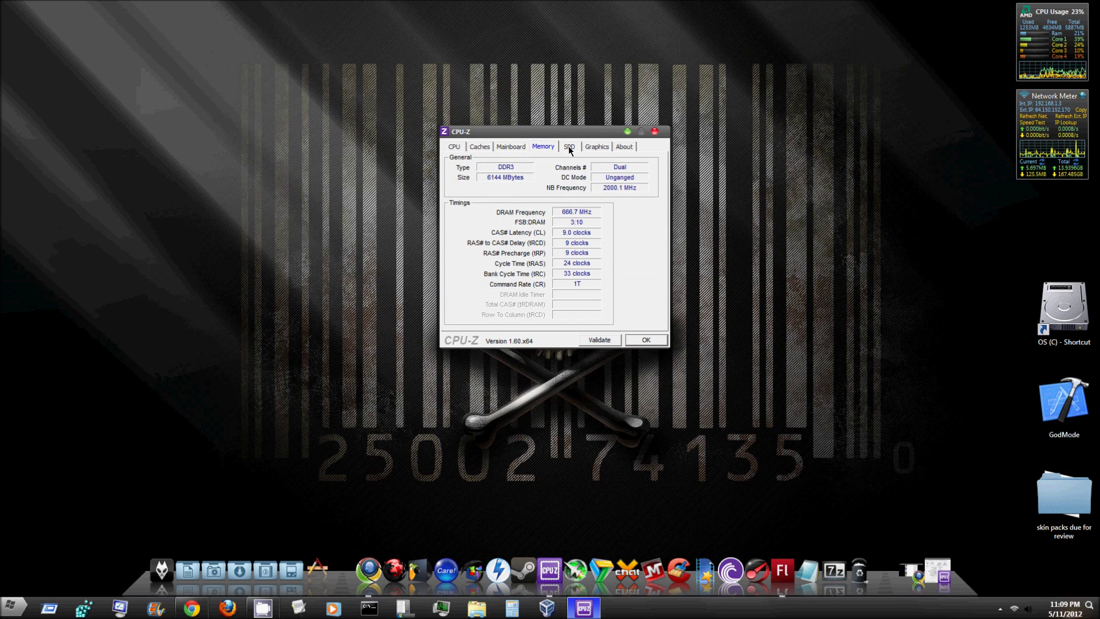
left_click(570, 148)
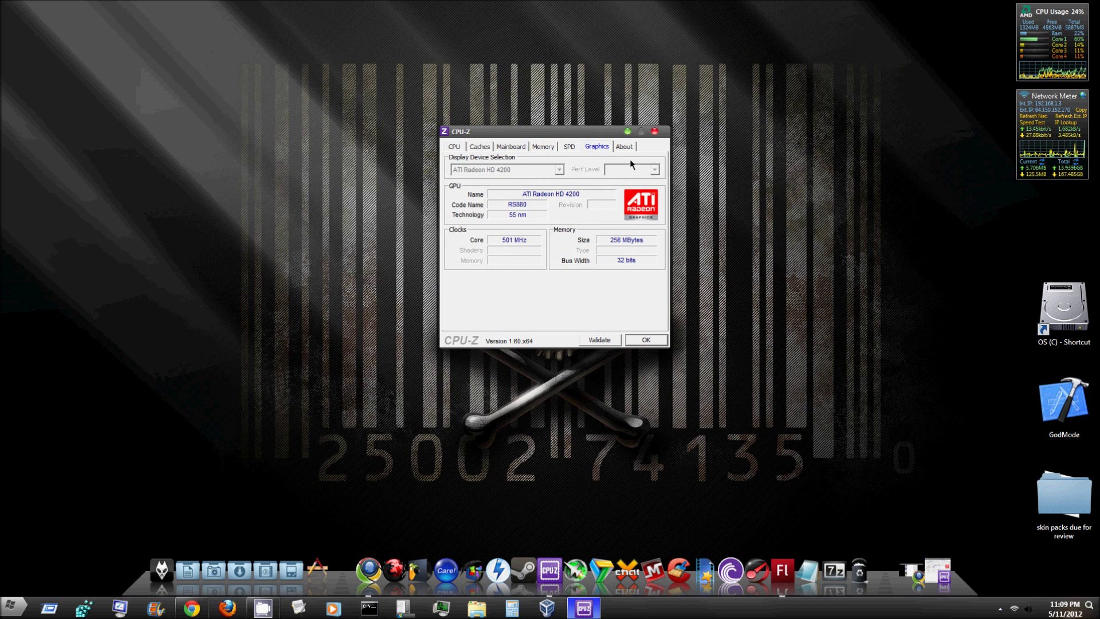
left_click(456, 147)
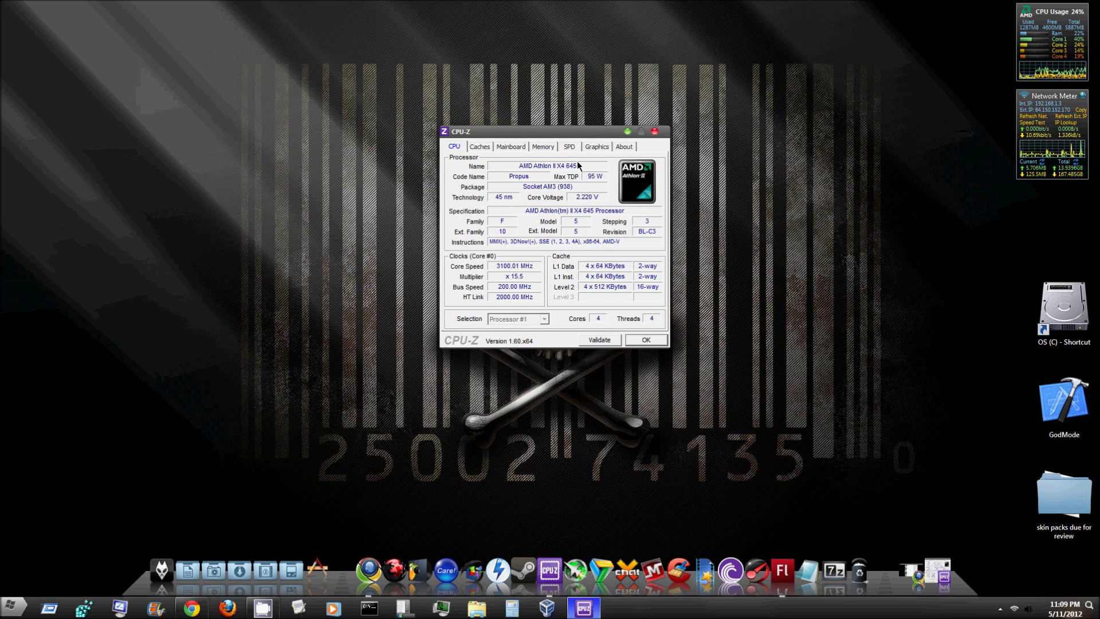
Close CPU-Z and open the screen recorder's tray menu to stop recording.
left_click_drag(552, 133, 479, 137)
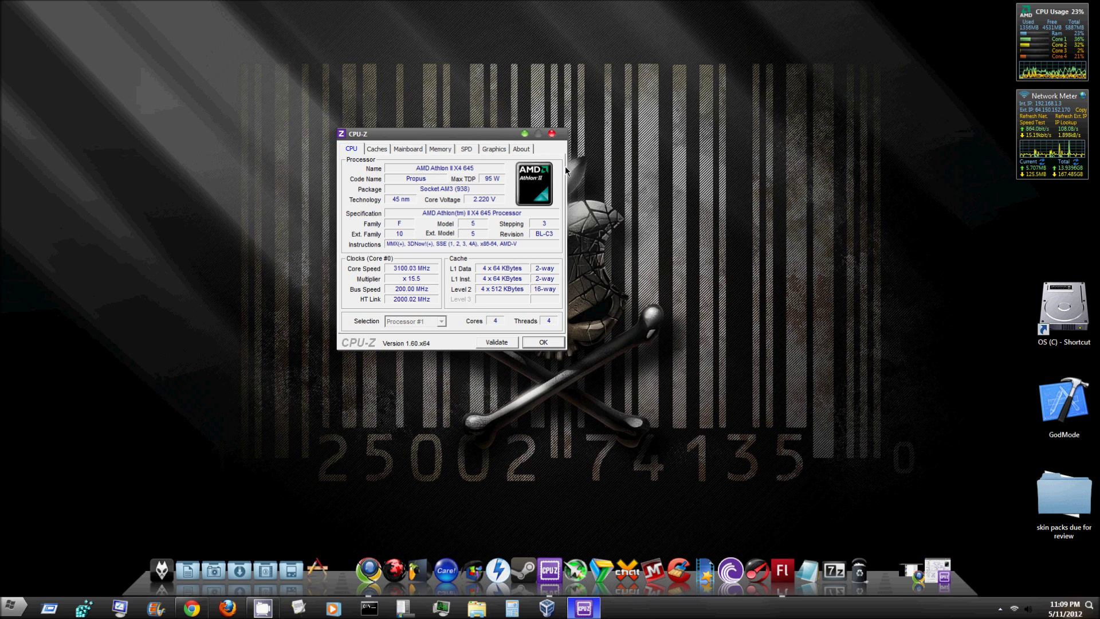
left_click(551, 135)
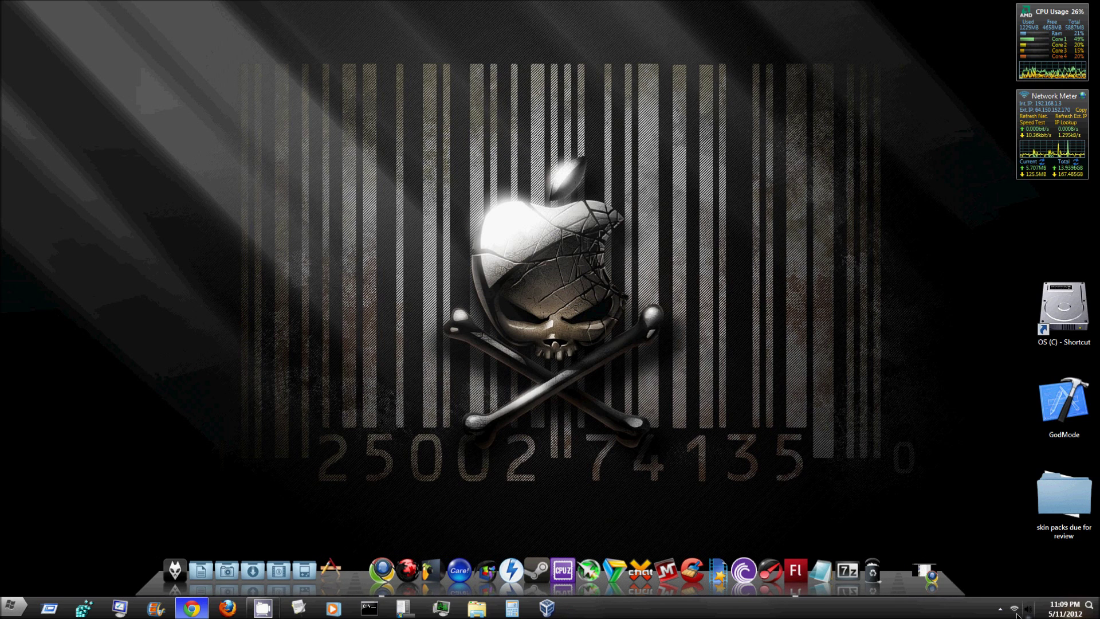
left_click(1001, 610)
right_click(990, 512)
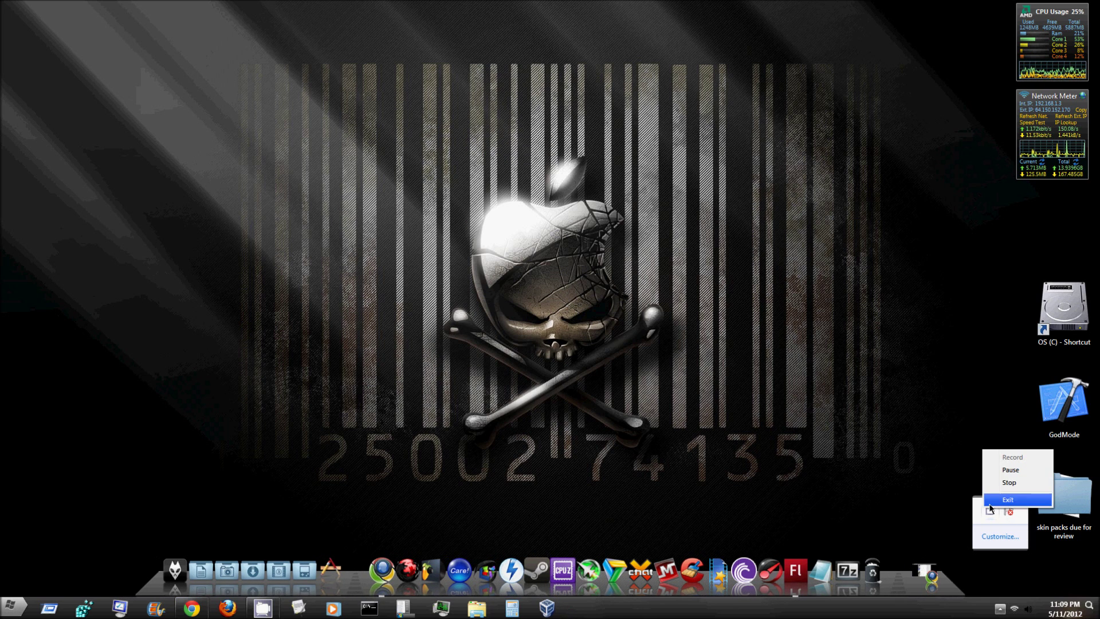